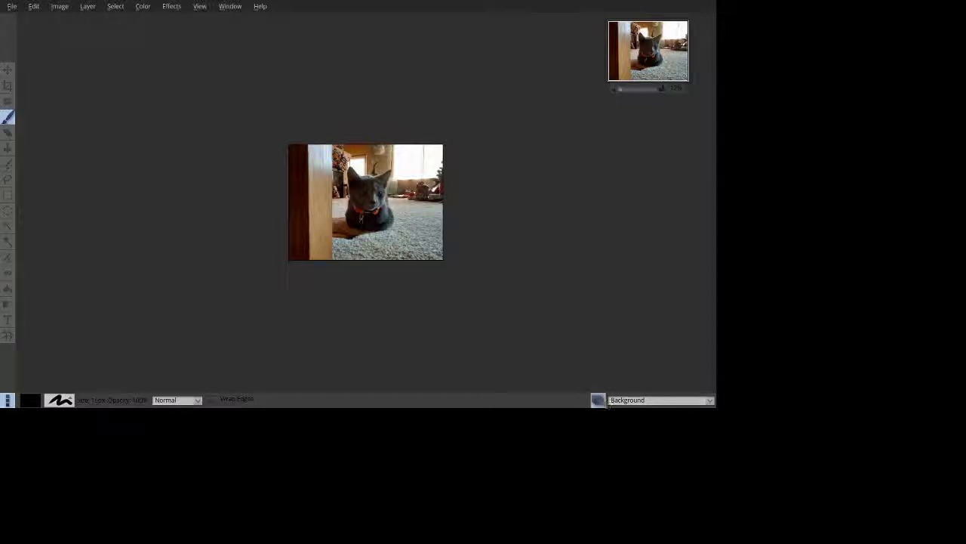
Step: Duplicate the Background layer with the cat photo and set the copy's opacity to 81%
left_click(597, 399)
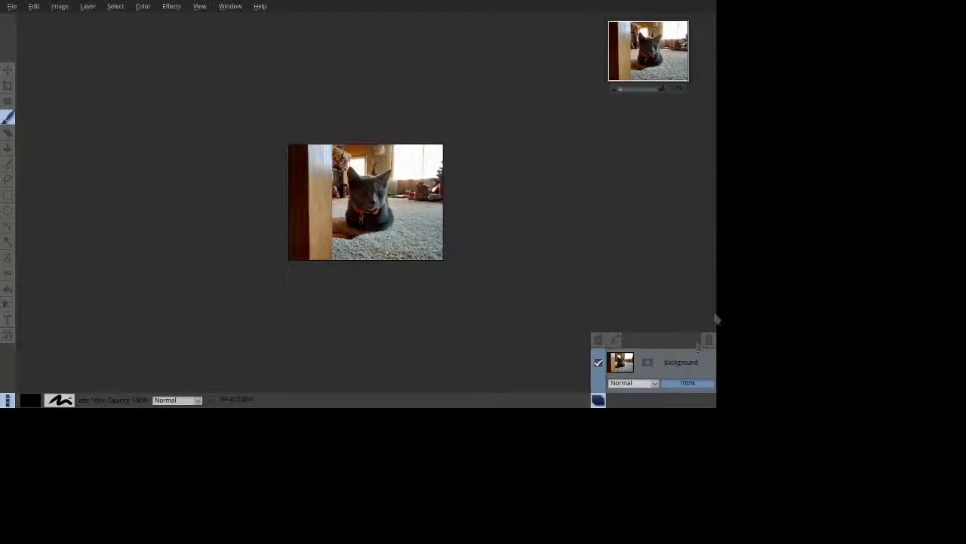
key("ctrl+j")
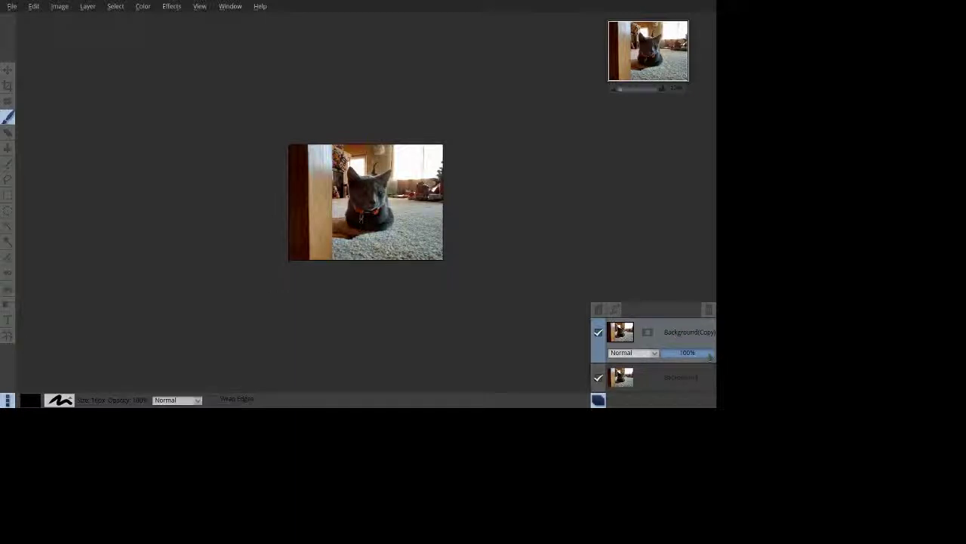
left_click_drag(711, 357, 706, 357)
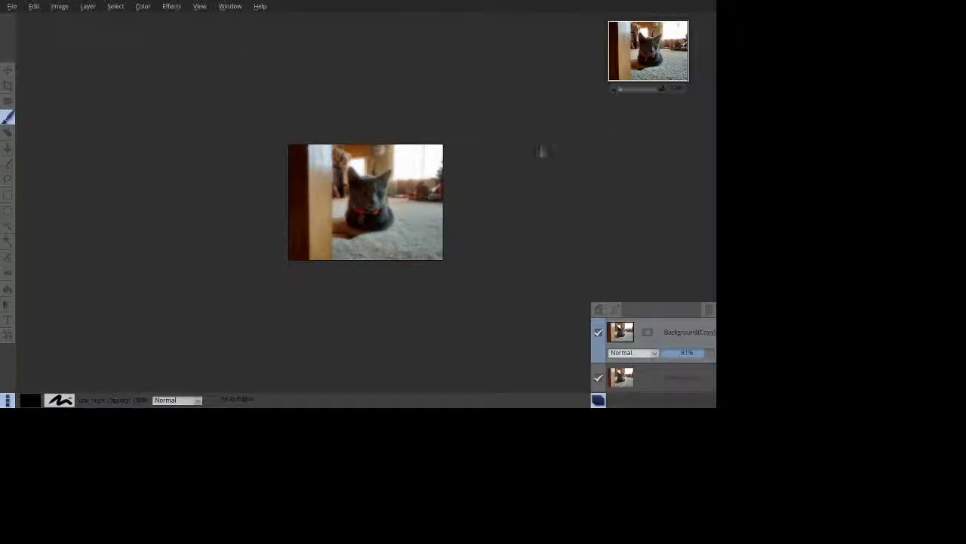
Step: Add a mask to the blurred Background copy and set the paint colour to near-black #000606
mouse_move(657, 65)
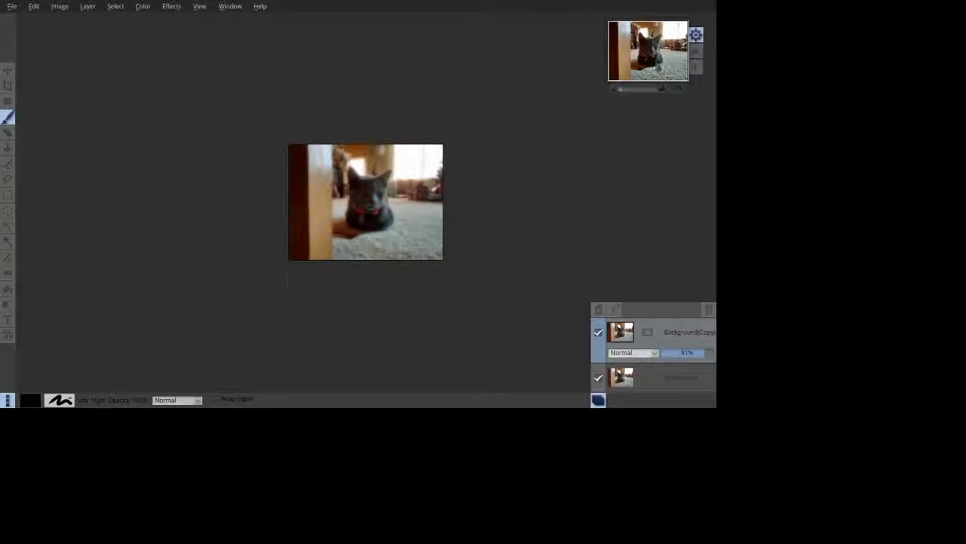
scroll(668, 79, "up", 5)
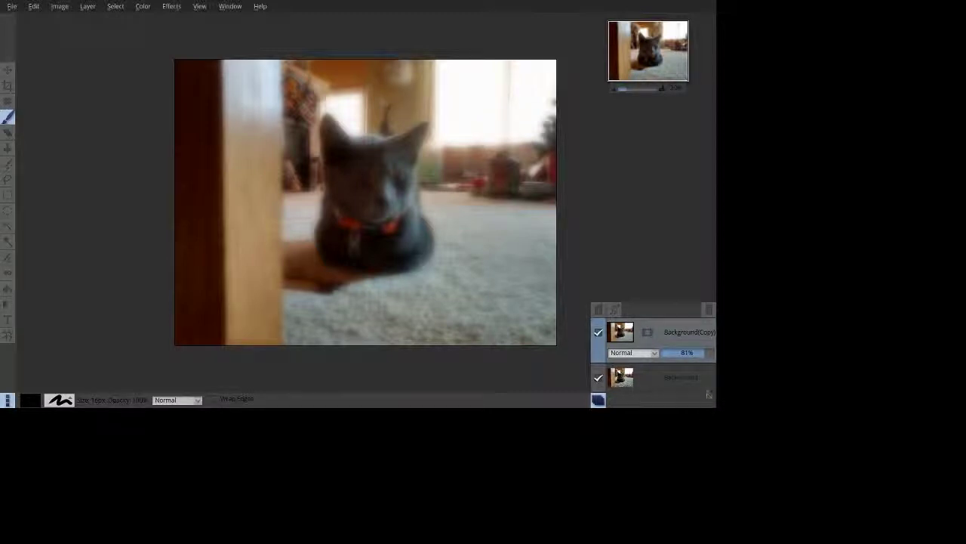
left_click(647, 332)
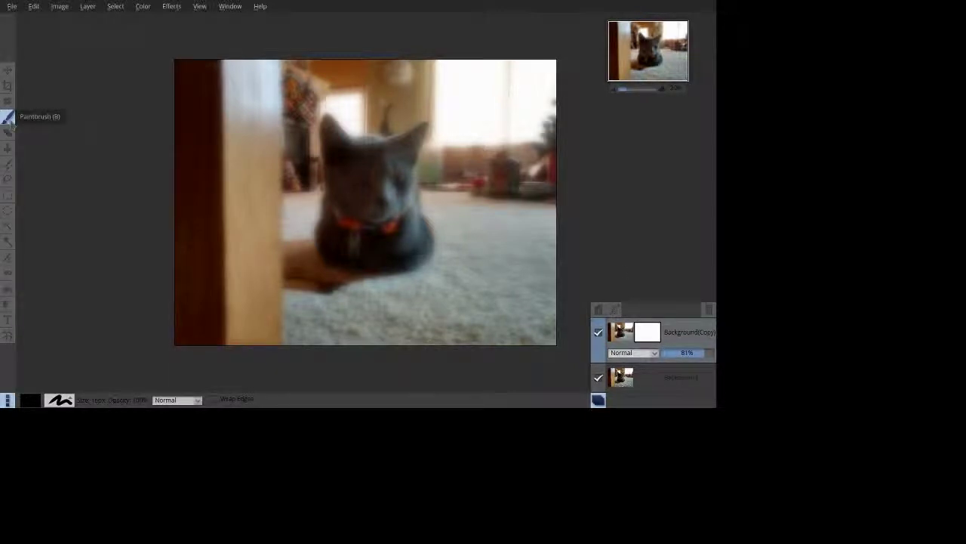
left_click(32, 401)
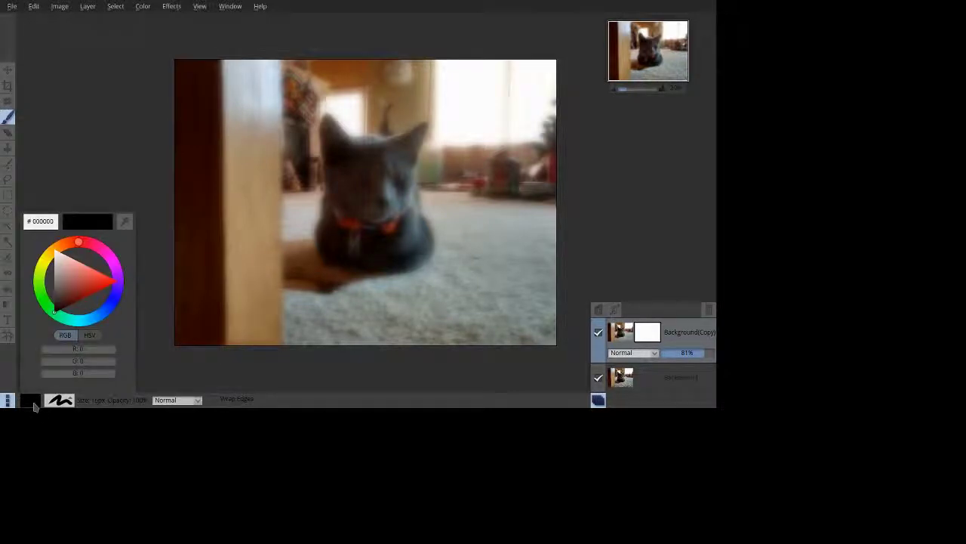
left_click(54, 312)
mouse_move(58, 306)
left_mouse_down()
mouse_move(79, 293)
mouse_move(55, 314)
left_mouse_up()
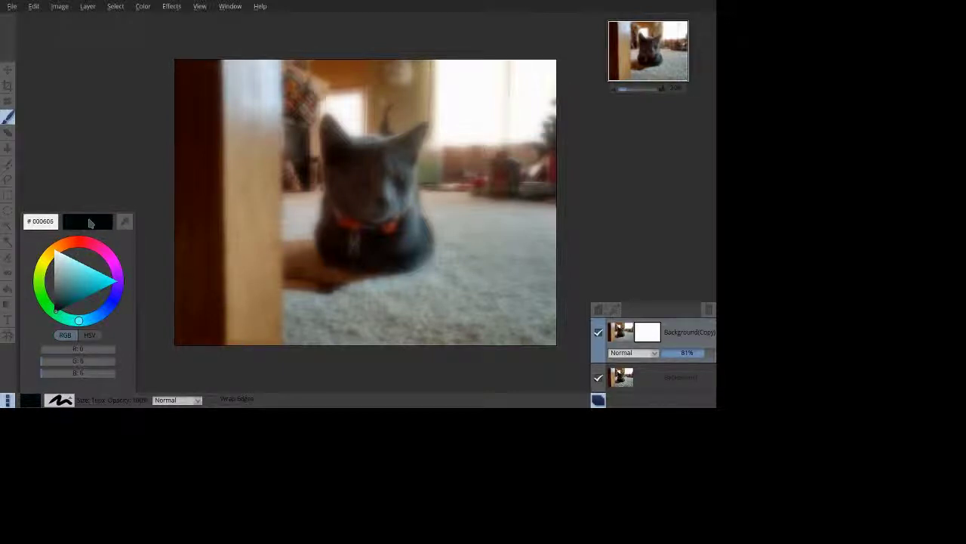
Step: Choose the soft, faint size 20 brush preset for the Paintbrush and check its detailed settings
left_click(60, 399)
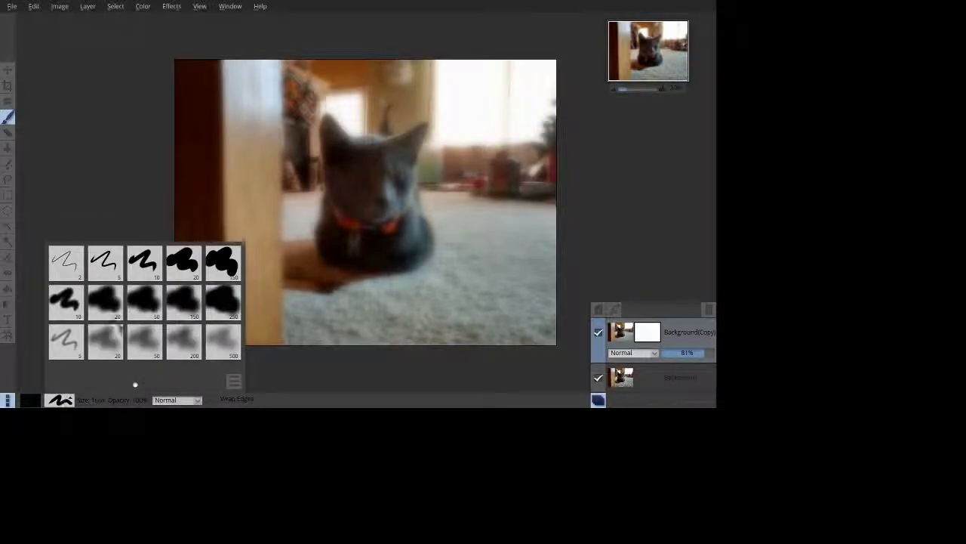
left_click(108, 341)
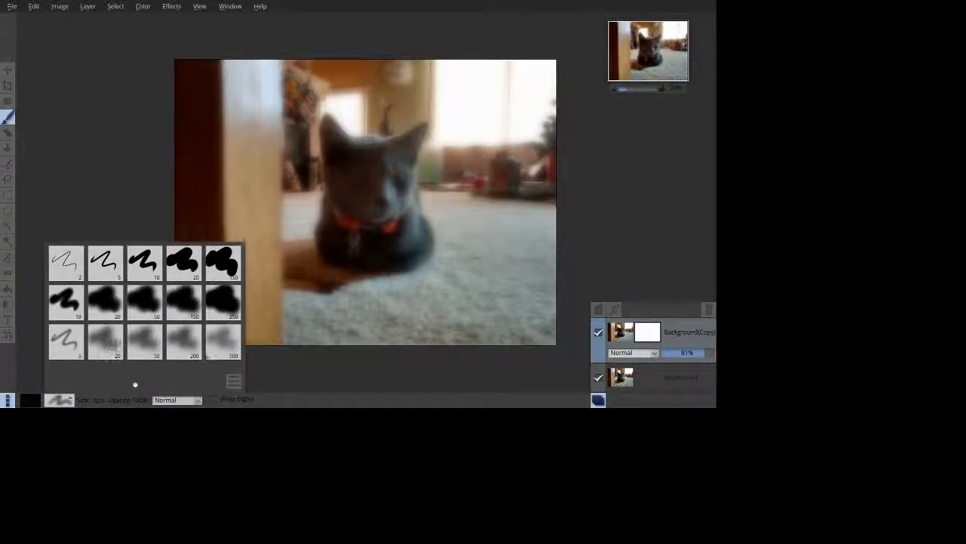
left_click(233, 380)
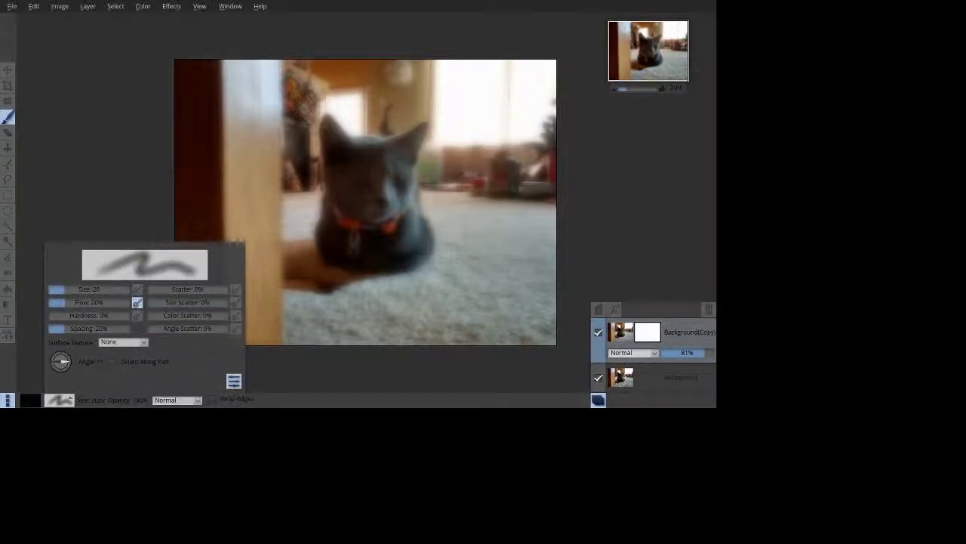
key("Escape")
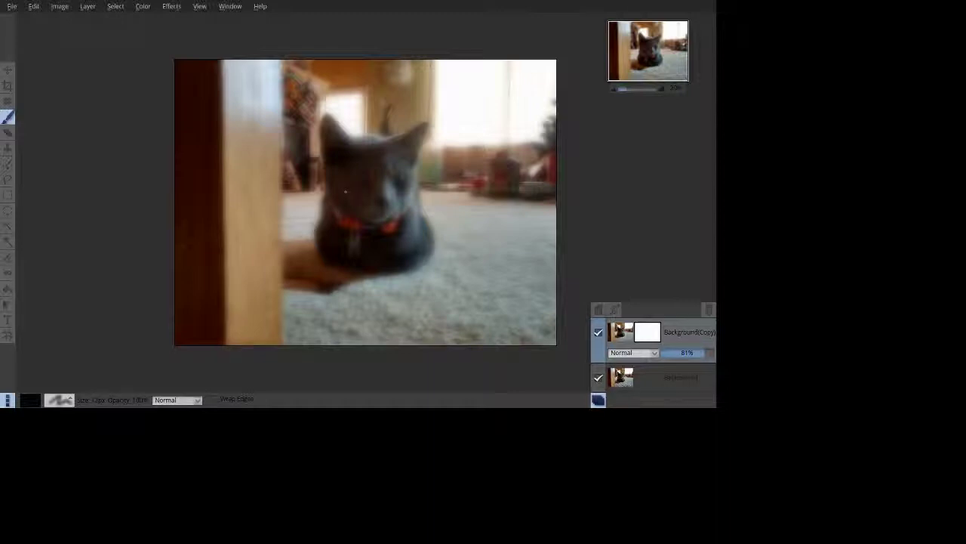
Step: Adjust the brush size to fit the cat's ears and paint the mask over the head to bring back the sharp face
key("]")
key("]")
key("]")
key("]")
key("]")
key("]")
key("]")
key("]")
key("]")
key("]")
scroll(638, 59, "up", 5)
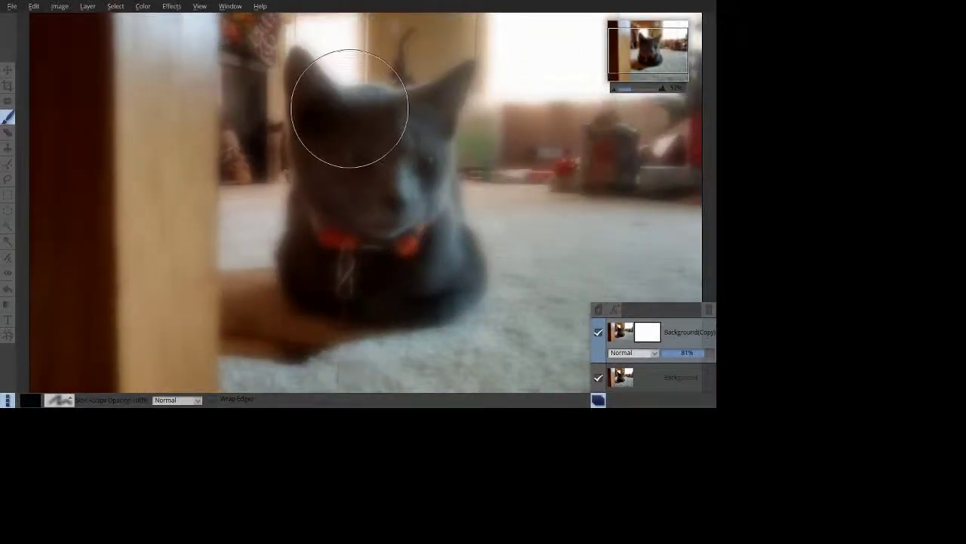
key("bracketleft")
key("bracketleft")
key("bracketleft")
key("bracketleft")
key("bracketleft")
key("bracketleft")
key("bracketleft")
key("bracketleft")
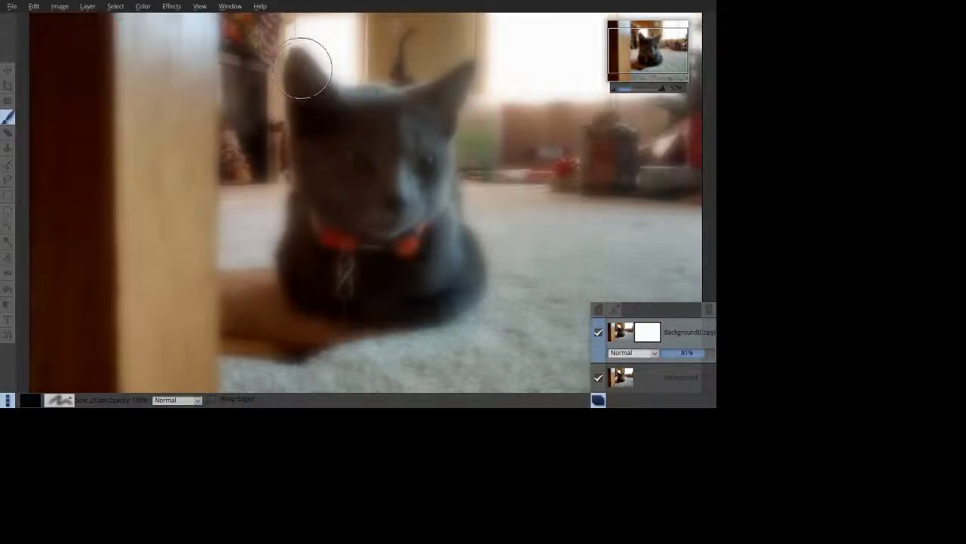
key("bracketleft")
key("bracketleft")
mouse_move(310, 71)
left_mouse_down()
mouse_move(345, 140)
mouse_move(398, 160)
mouse_move(358, 163)
mouse_move(395, 179)
mouse_move(403, 155)
mouse_move(345, 133)
mouse_move(353, 198)
mouse_move(410, 171)
mouse_move(370, 189)
mouse_move(428, 151)
mouse_move(426, 113)
mouse_move(455, 93)
mouse_move(354, 111)
mouse_move(315, 71)
mouse_move(312, 148)
mouse_move(334, 193)
mouse_move(422, 170)
mouse_move(417, 124)
mouse_move(354, 170)
mouse_move(359, 197)
mouse_move(308, 215)
mouse_move(311, 203)
mouse_move(338, 235)
mouse_move(391, 242)
mouse_move(405, 232)
mouse_move(404, 243)
mouse_move(366, 236)
mouse_move(341, 252)
mouse_move(343, 314)
mouse_move(344, 245)
mouse_move(422, 231)
mouse_move(438, 178)
mouse_move(438, 116)
mouse_move(447, 110)
mouse_move(447, 167)
mouse_move(405, 235)
mouse_move(278, 77)
mouse_move(318, 212)
mouse_move(395, 204)
mouse_move(358, 157)
mouse_move(332, 83)
mouse_move(367, 151)
mouse_move(371, 235)
mouse_move(425, 206)
left_mouse_up()
Step: Reduce the brush size and paint the mask over the cat's collar and hanging tag to restore their sharpness
key("[")
key("[")
key("[")
key("[")
key("[")
key("[")
key("[")
key("[")
key("[")
key("[")
mouse_move(369, 241)
left_mouse_down()
mouse_move(464, 111)
mouse_move(394, 159)
mouse_move(350, 241)
mouse_move(347, 315)
mouse_move(355, 237)
mouse_move(331, 200)
mouse_move(313, 96)
mouse_move(319, 166)
mouse_move(316, 113)
mouse_move(375, 194)
left_mouse_up()
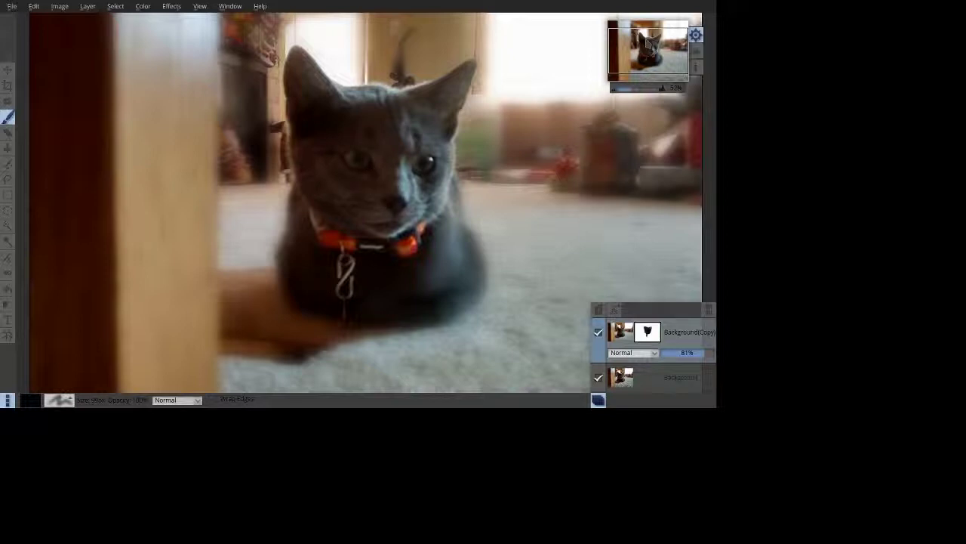
Step: Examine the transition between the sharp cat and the blurred surroundings at several magnifications
scroll(638, 67, "down", 3)
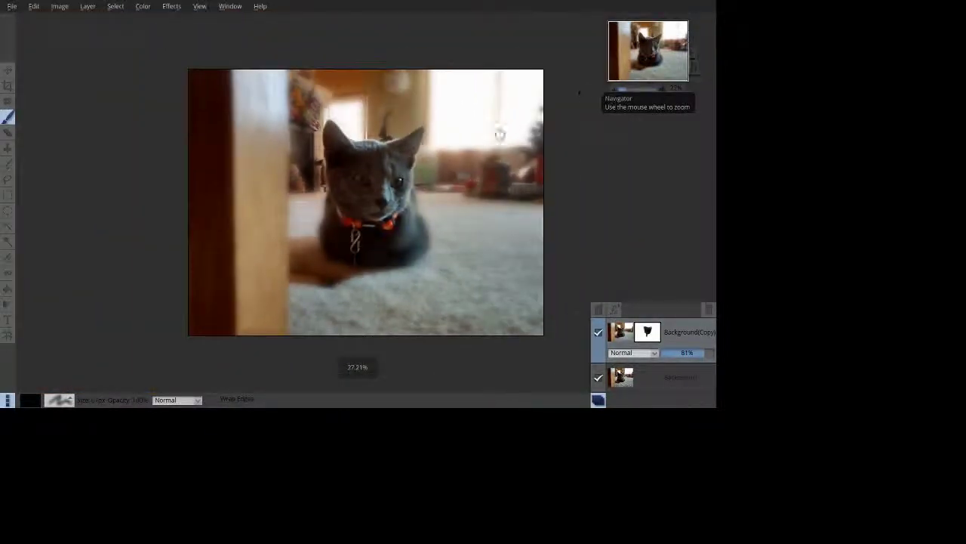
scroll(634, 66, "up", 3)
scroll(634, 66, "up", 1)
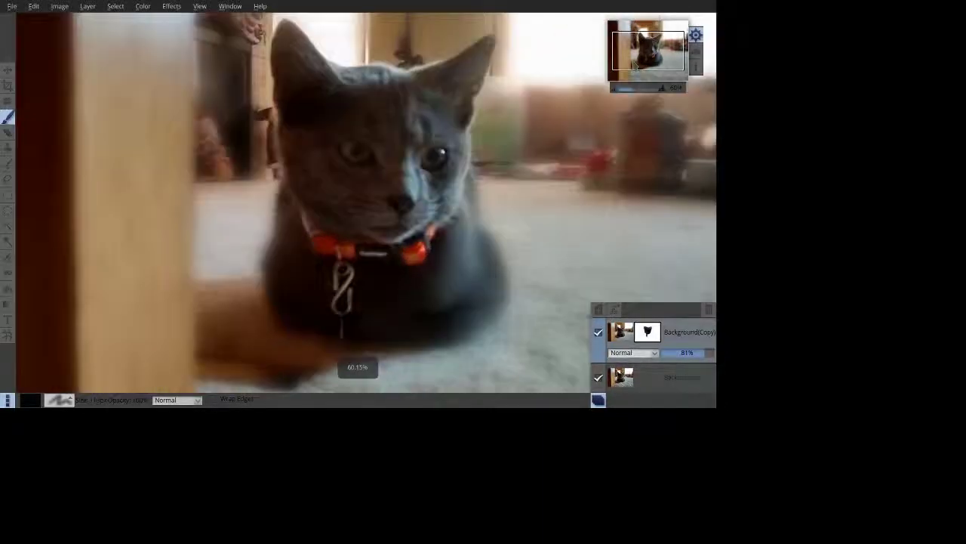
scroll(638, 72, "down", 3)
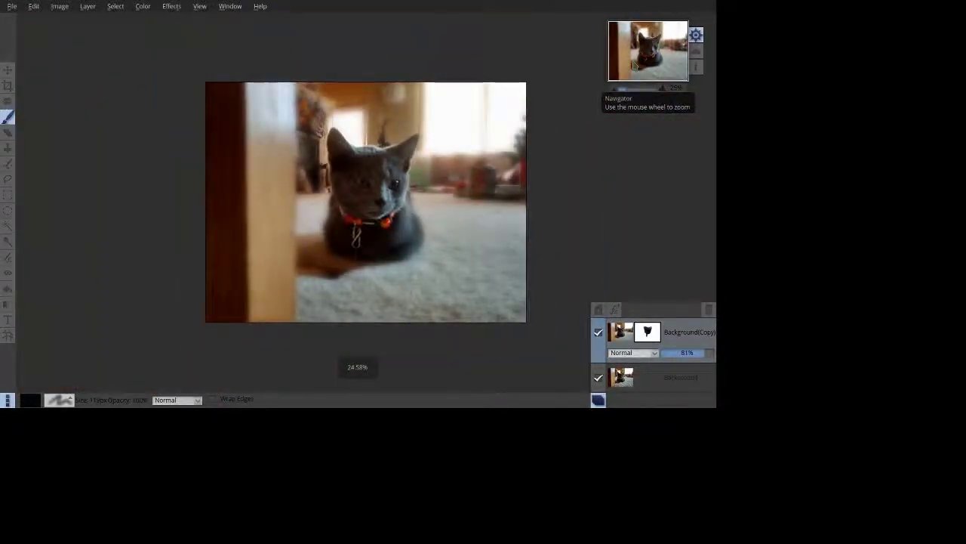
scroll(634, 66, "up", 1)
scroll(630, 67, "down", 1)
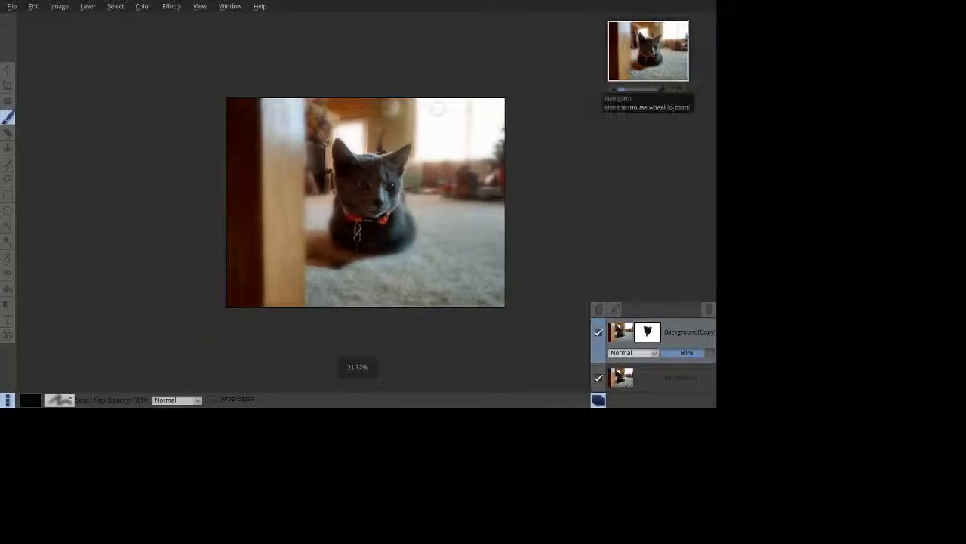
scroll(630, 70, "down", 1)
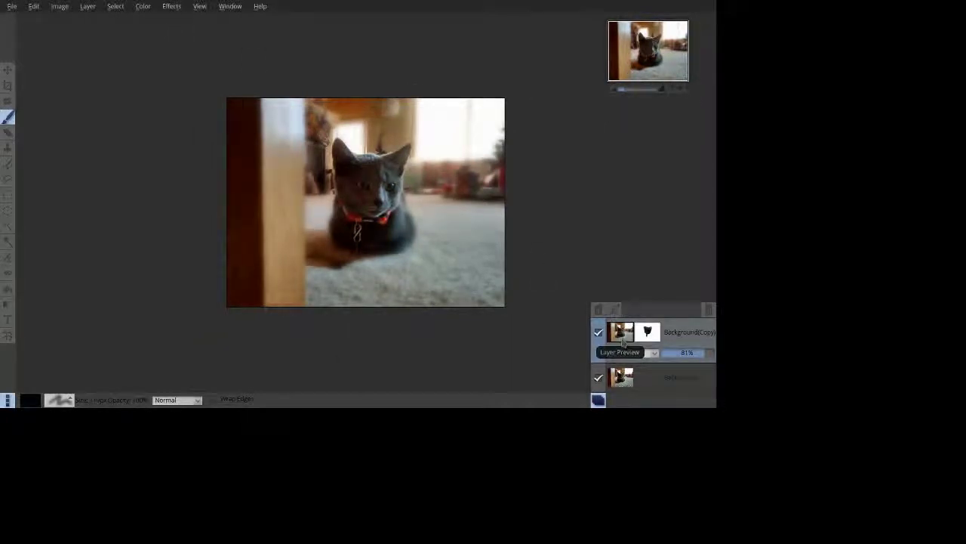
Step: Make the image of the Background copy active for editing instead of its mask
left_click(623, 337)
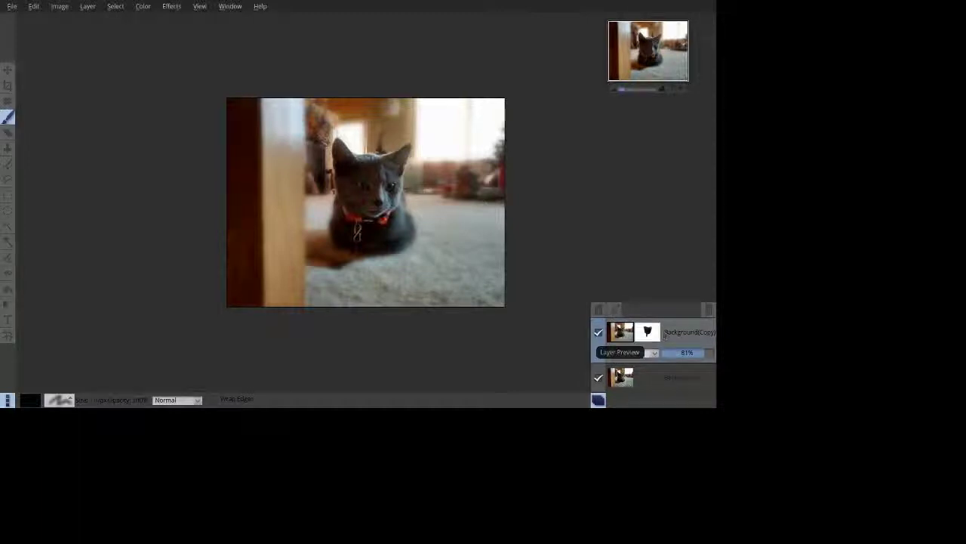